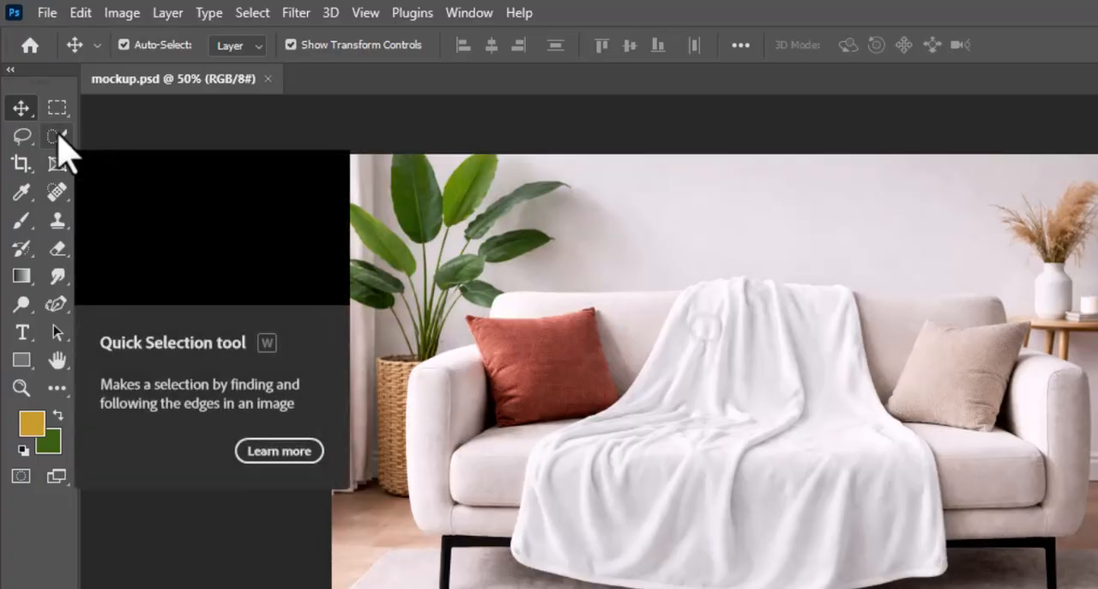
- Select the white blanket on the sofa with the Quick Selection tool and copy it to a new layer
right_click(58, 136)
click(125, 155)
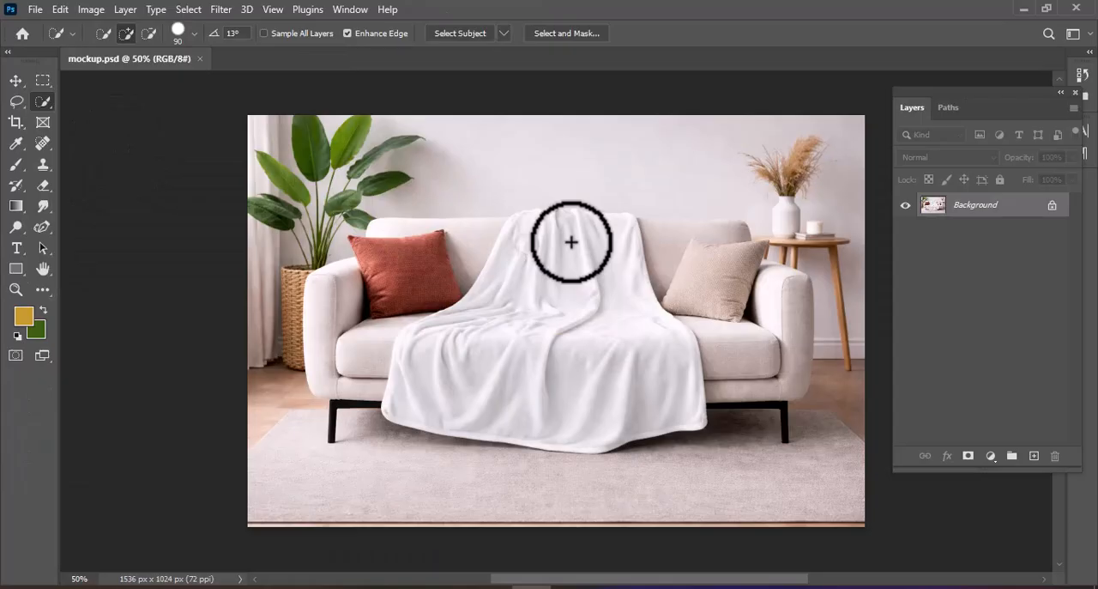
drag(572, 242, 554, 302)
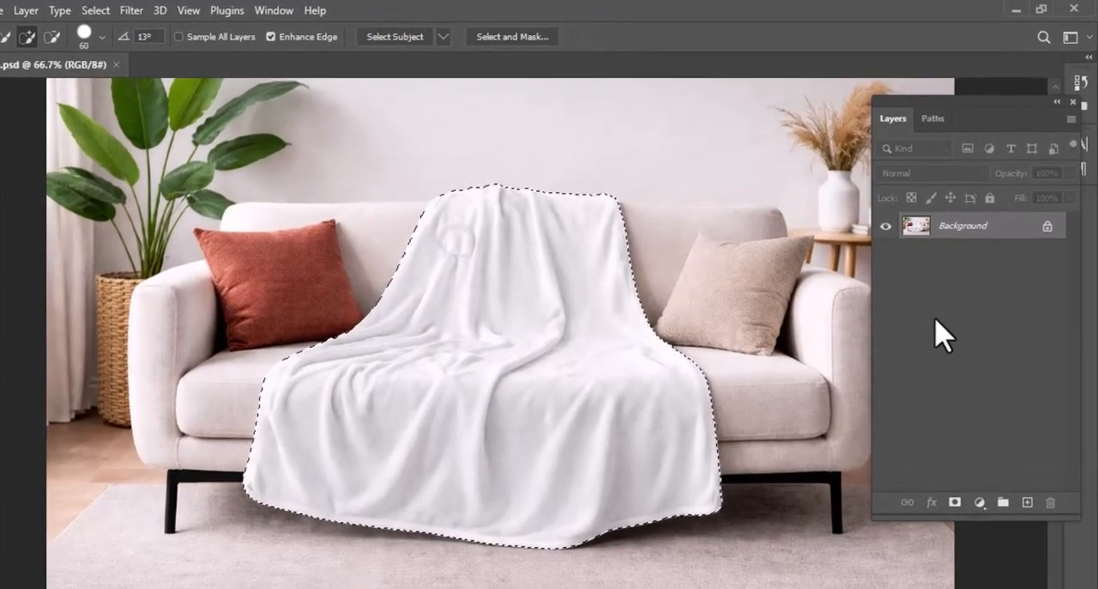
key(ctrl+j)
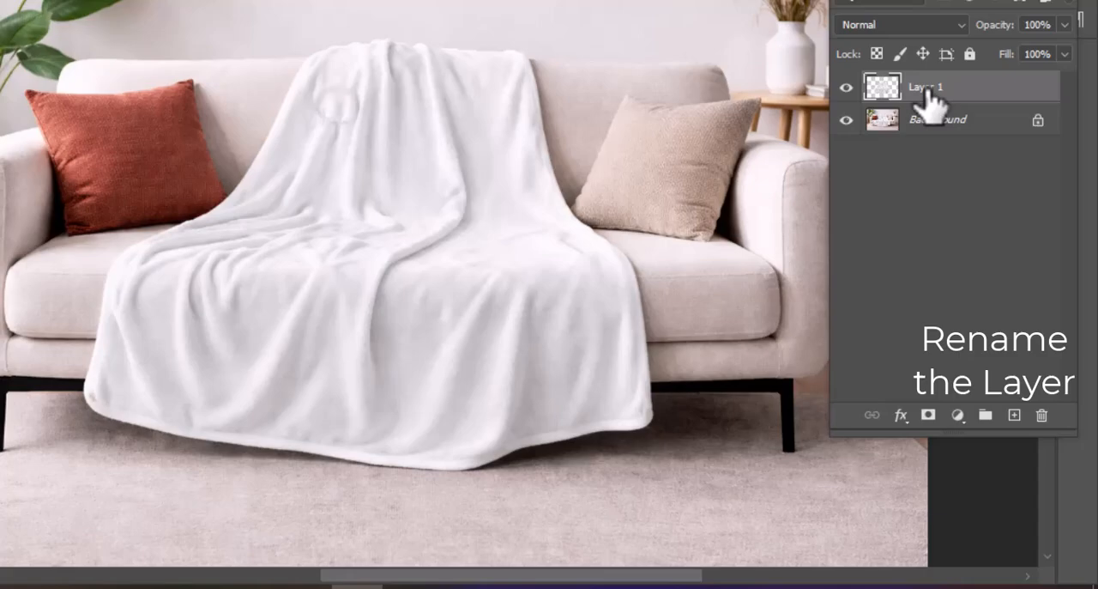
- Rename the copied blanket layer to Blanket and convert it to a Smart Object
double_click(965, 205)
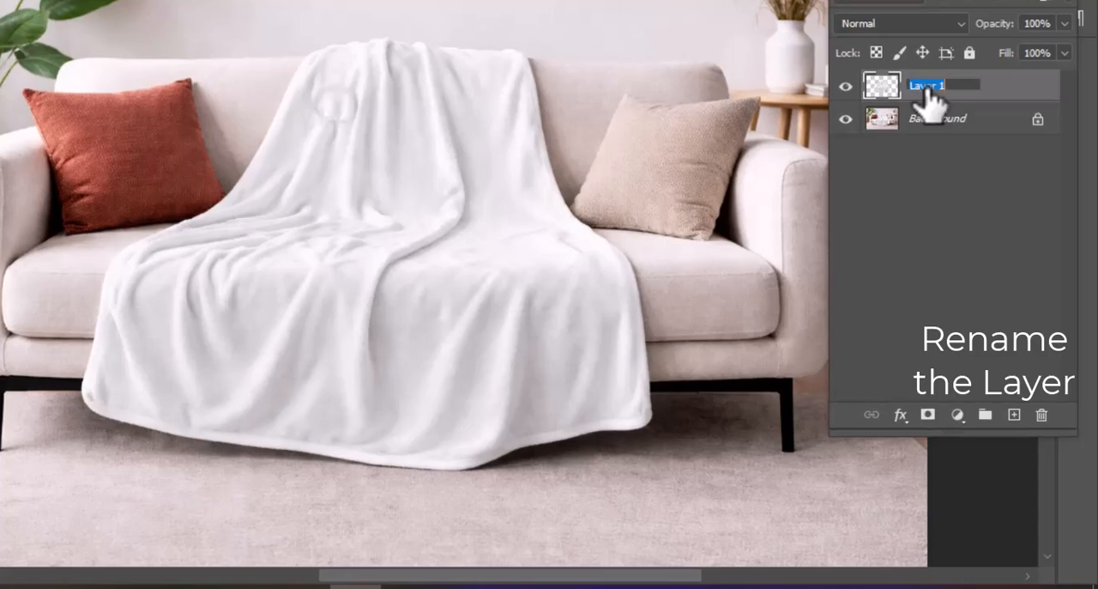
text(Blanket)
key(Return)
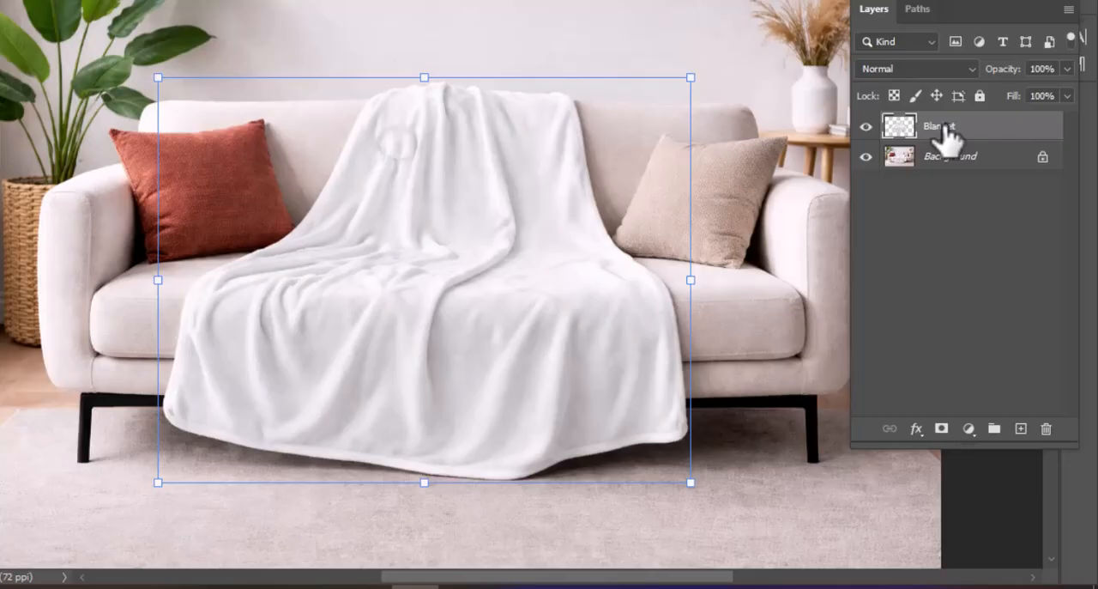
right_click(949, 138)
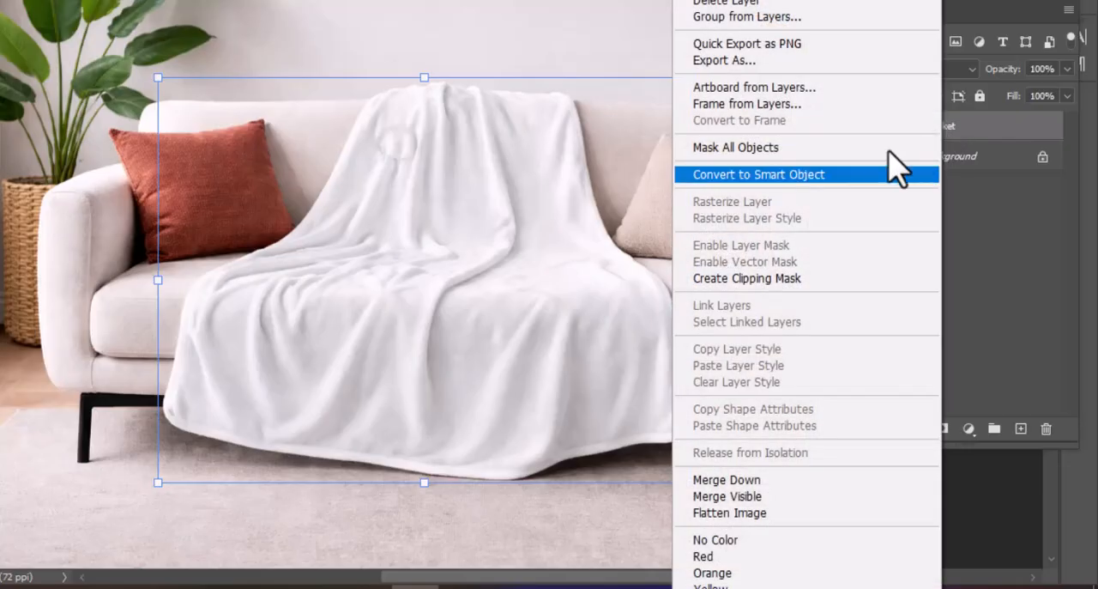
click(827, 176)
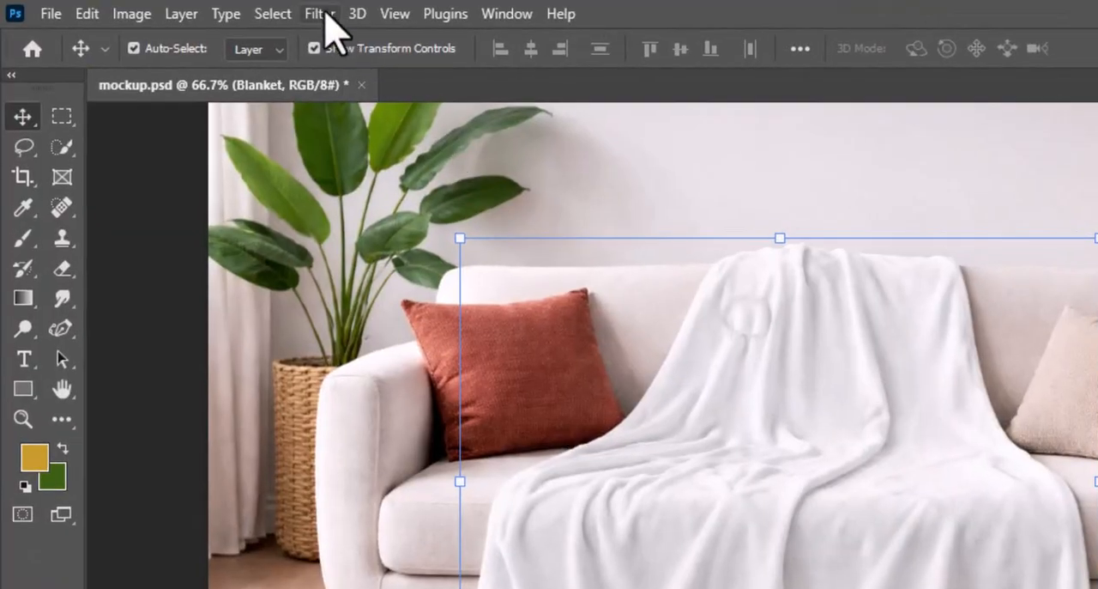
- Apply a Gaussian Blur with a radius of 3 pixels to the Blanket layer
click(321, 15)
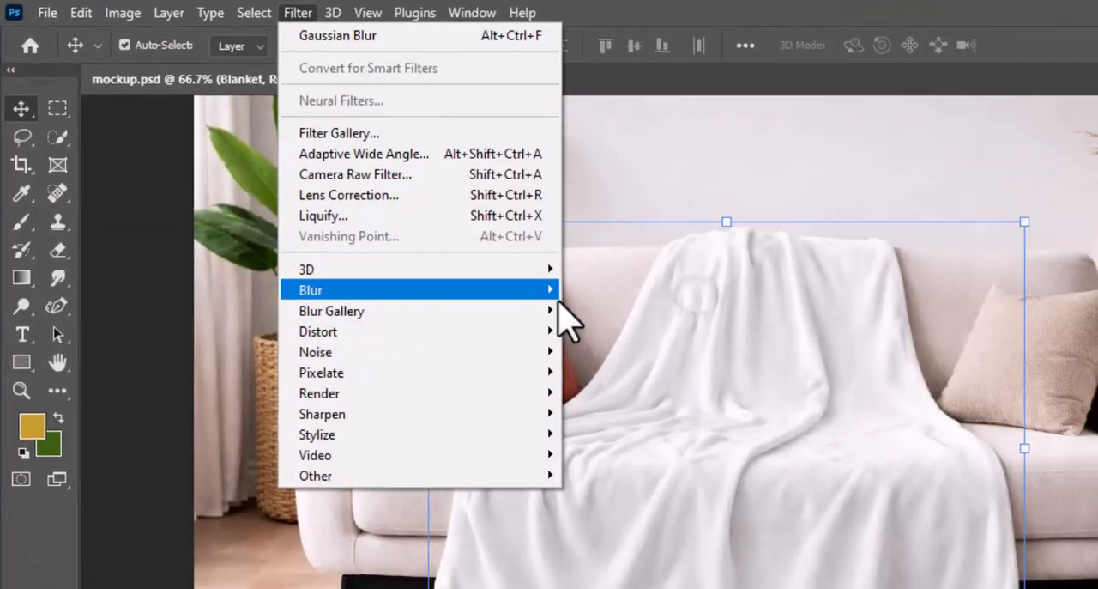
mouse_move(592, 314)
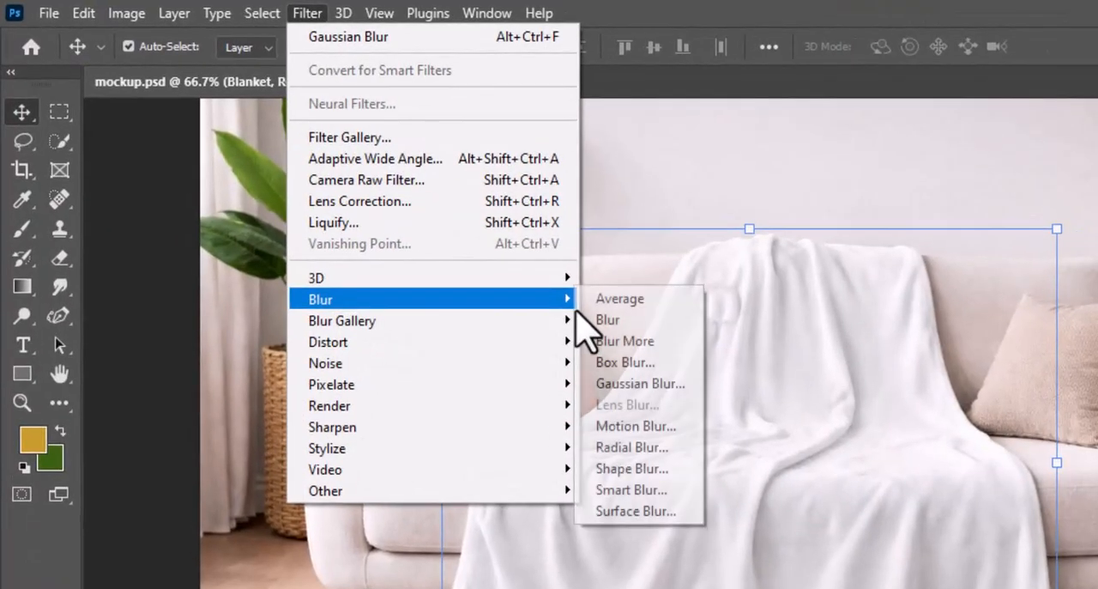
click(668, 385)
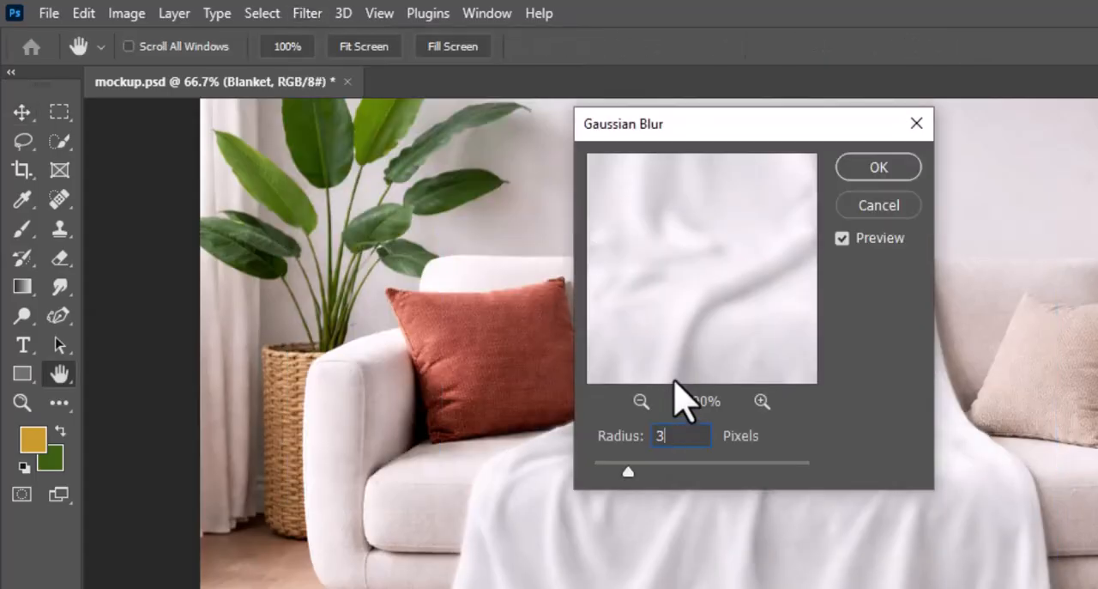
click(898, 163)
click(900, 170)
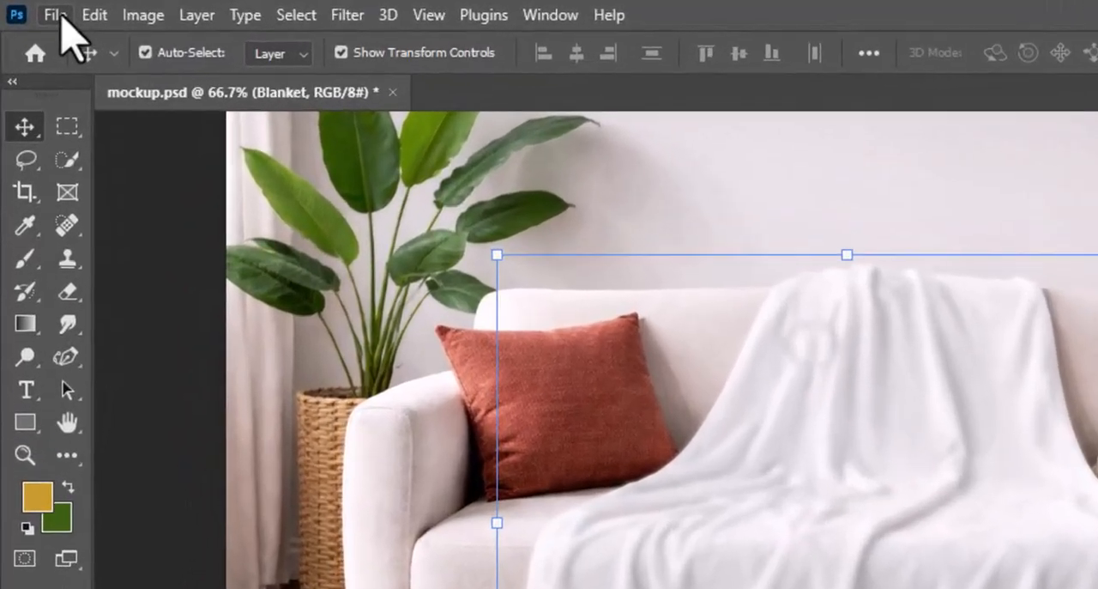
- Save the document as a new Photoshop file named displacement with Maximize Compatibility enabled
click(49, 13)
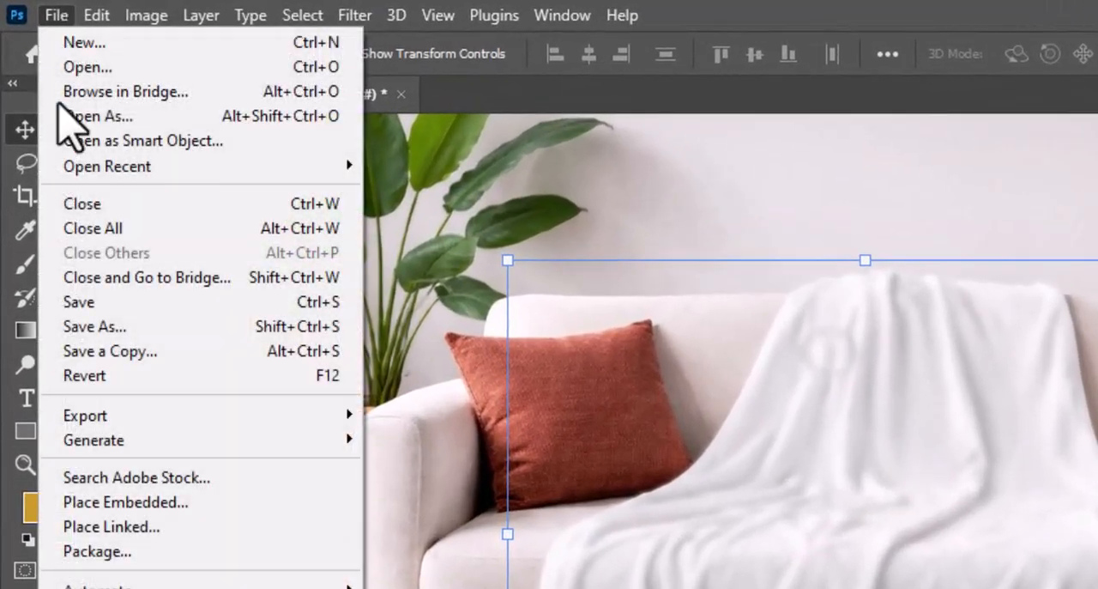
click(62, 333)
text(d)
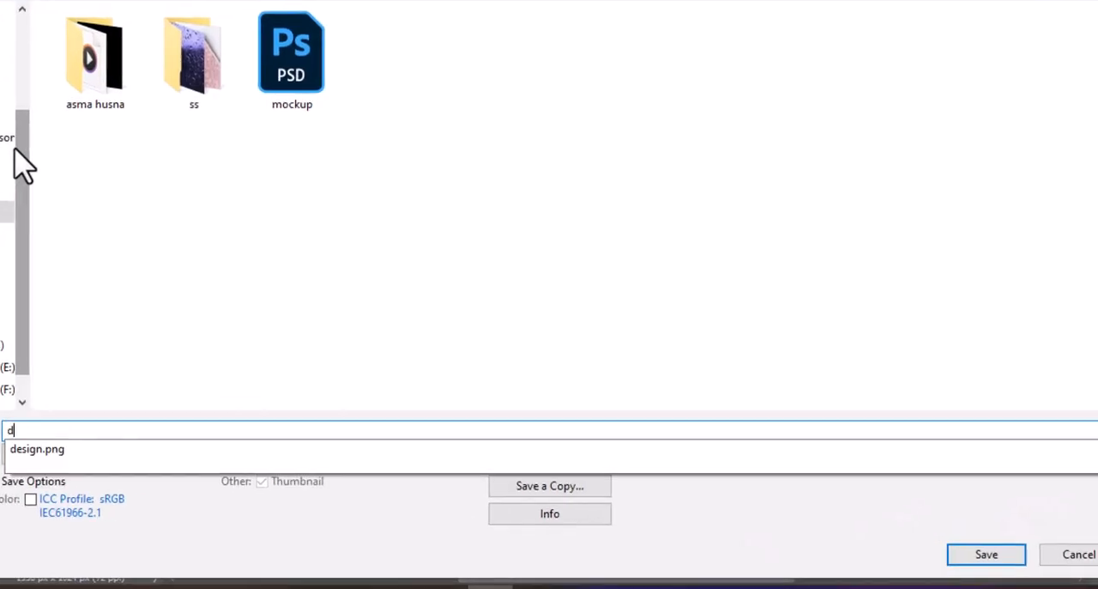
text(isplacement)
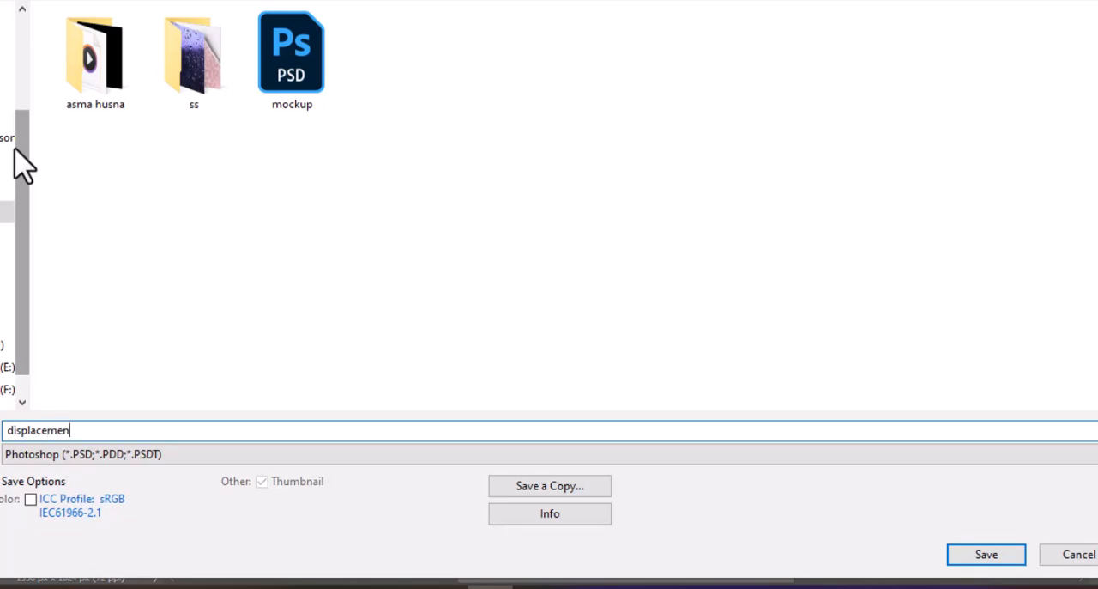
click(995, 560)
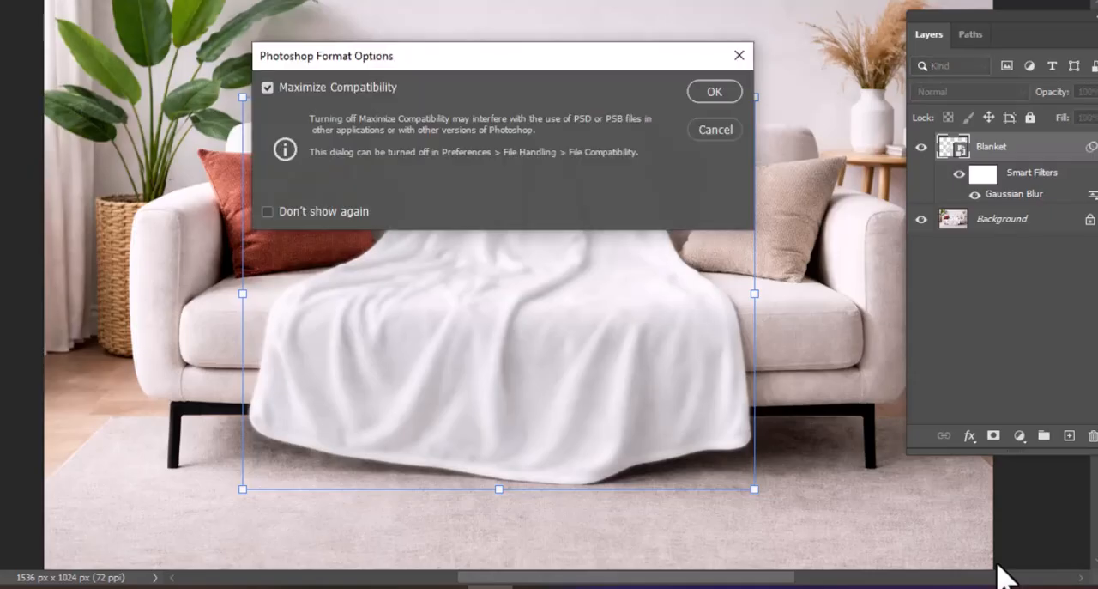
click(714, 93)
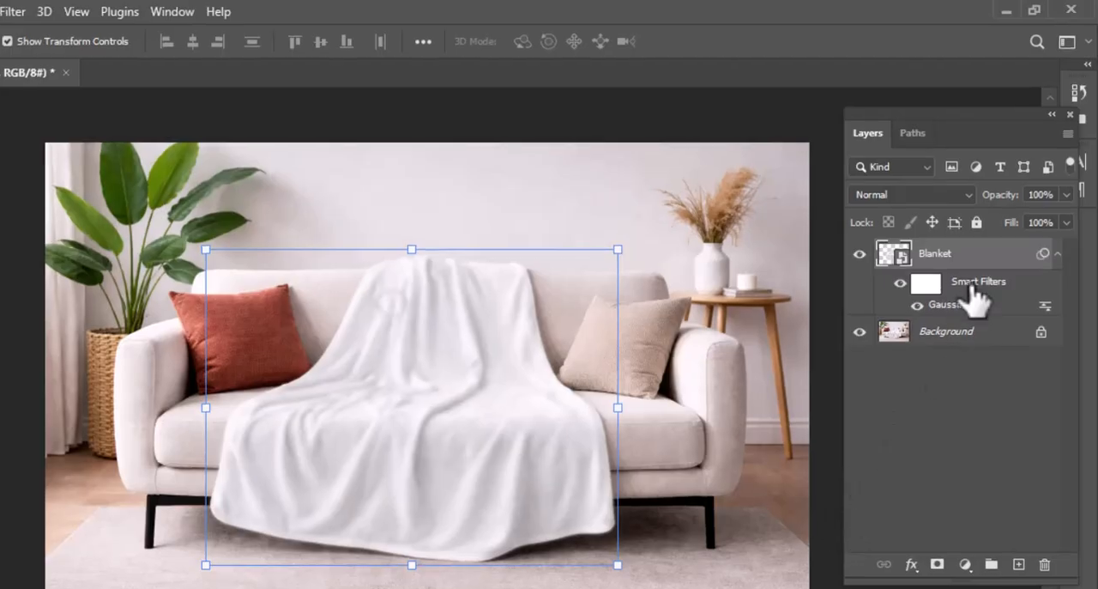
- Delete the smart filters from the Blanket layer
drag(974, 296, 1042, 570)
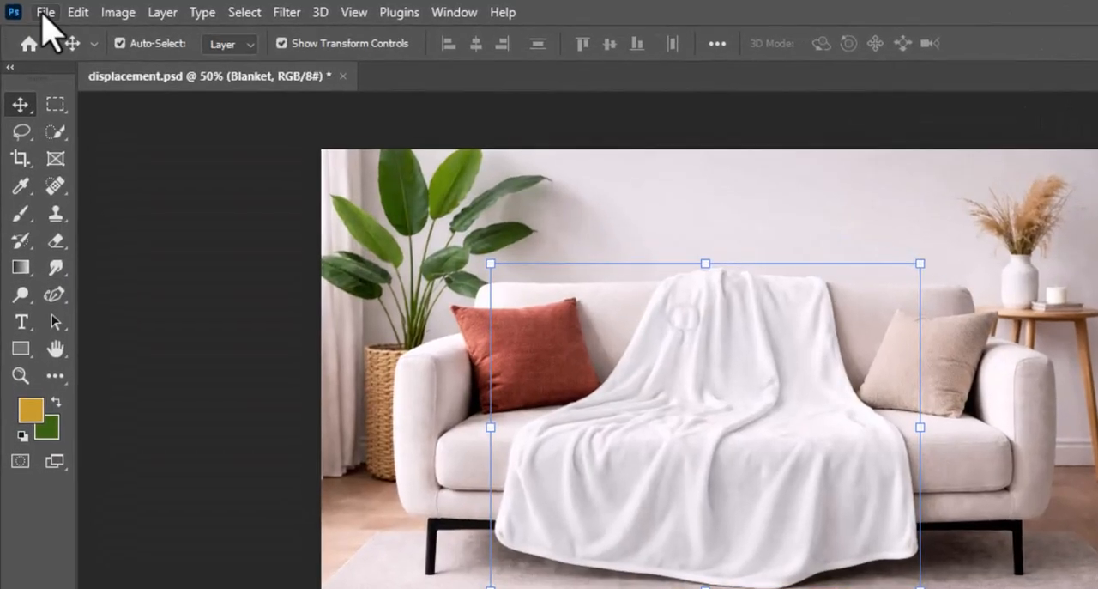
- Open design.png and unlock its Background layer
click(45, 12)
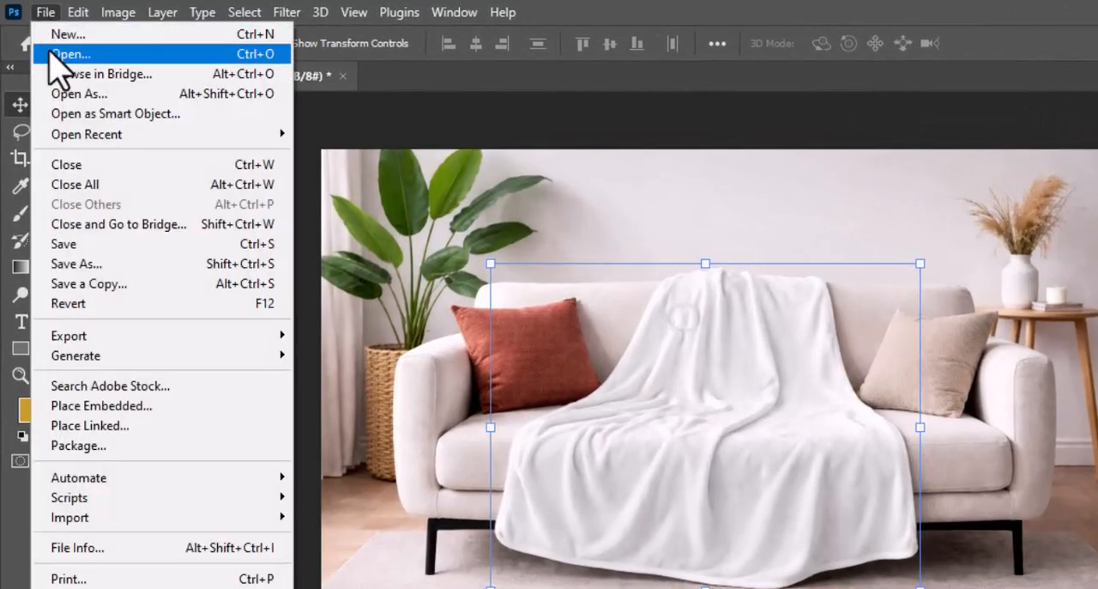
click(49, 52)
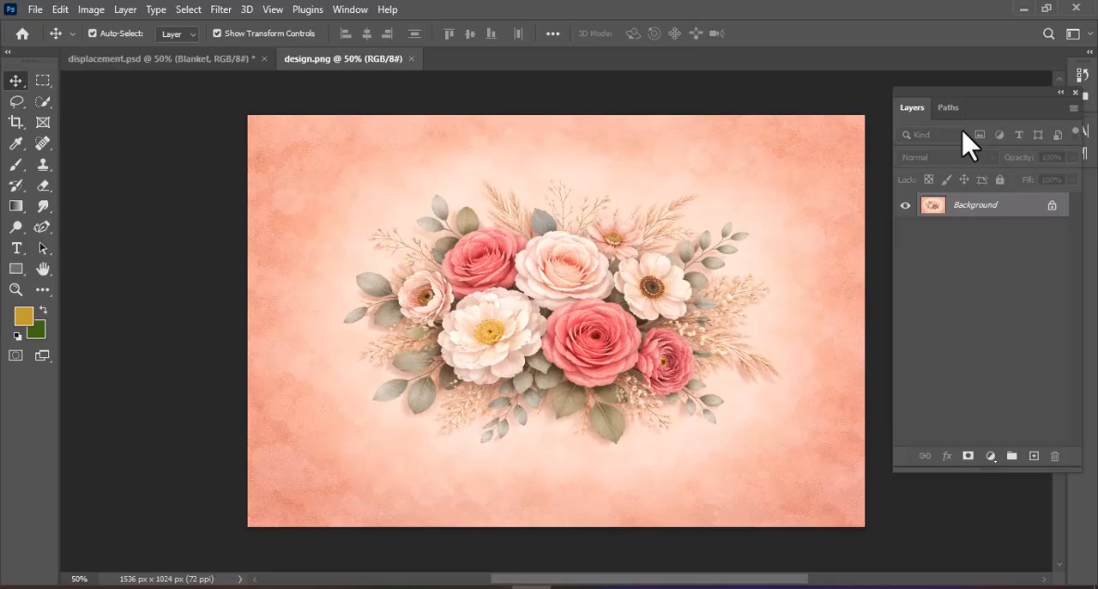
click(1051, 206)
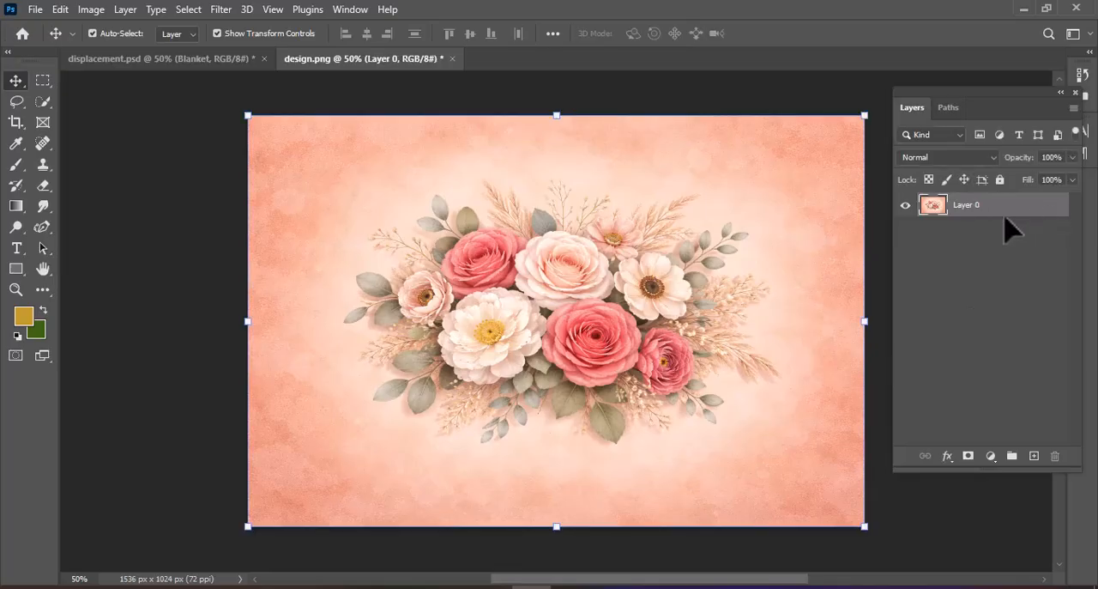
- Bring the floral artwork from design.png into displacement.psd and convert its layer to a Smart Object
mouse_move(656, 316)
mouse_down()
mouse_move(523, 246)
mouse_move(289, 76)
mouse_move(199, 68)
mouse_move(592, 263)
mouse_move(645, 311)
mouse_up()
drag(598, 277, 547, 340)
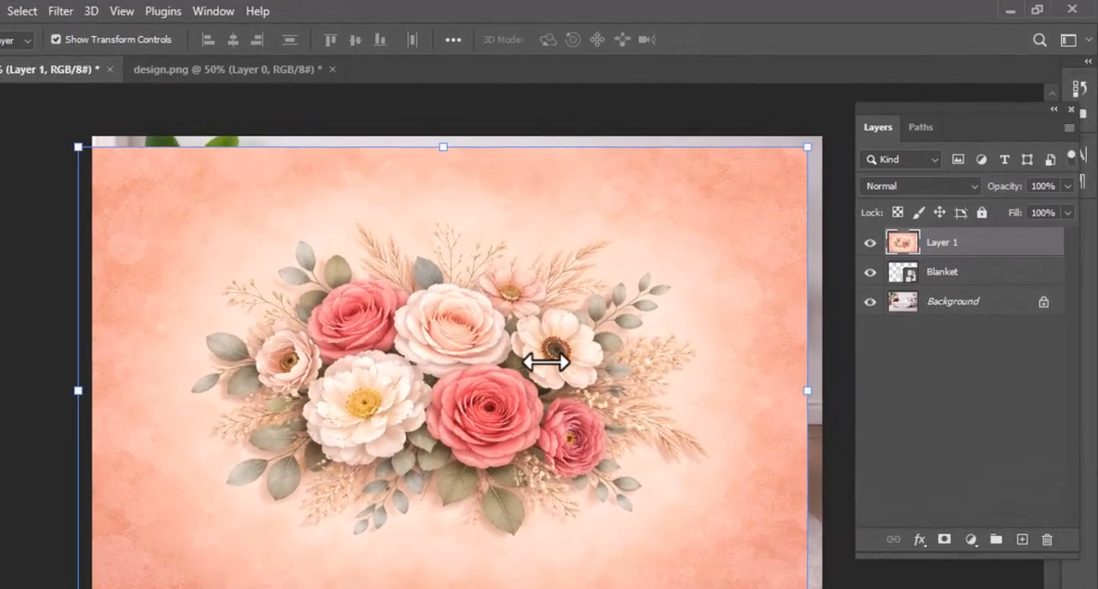
right_click(970, 254)
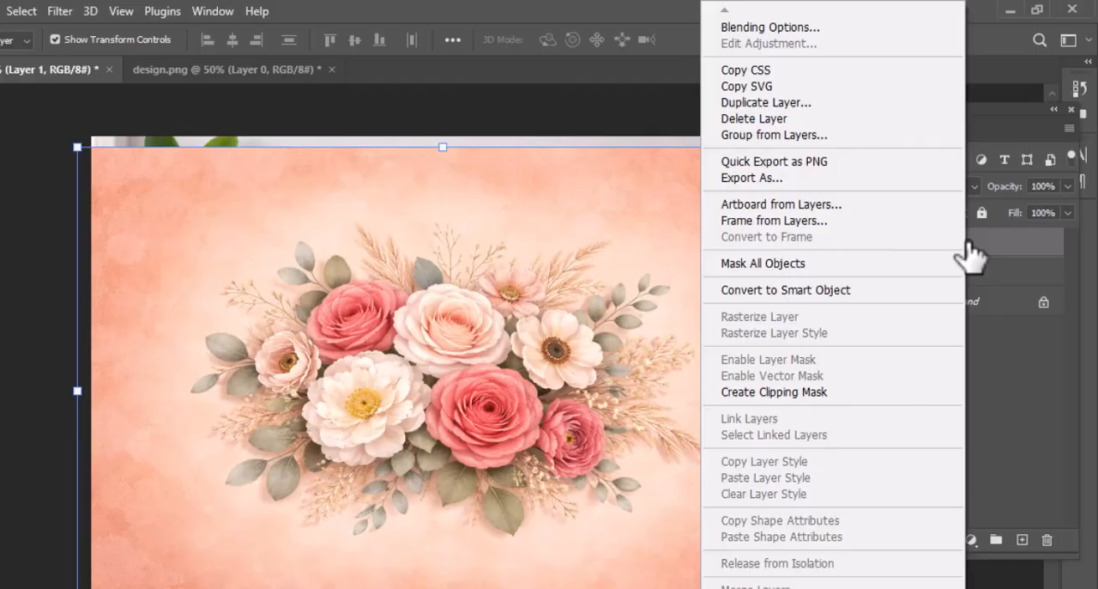
click(864, 290)
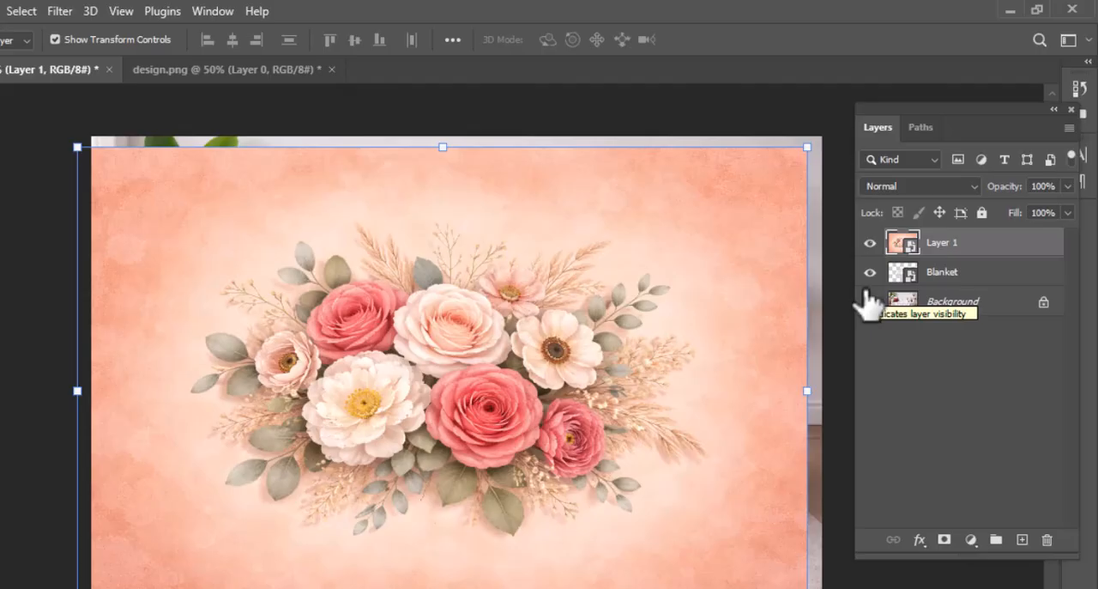
- Lower the floral artwork layer's opacity to 84% and scale it proportionally to about 62%, positioned over the blanket
click(1069, 183)
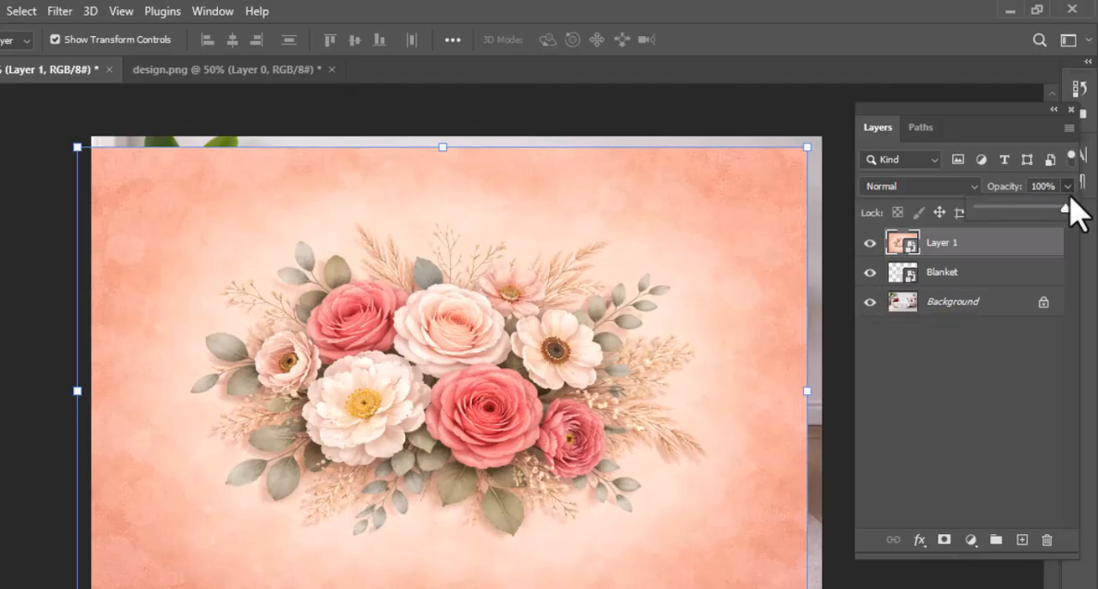
drag(1066, 208, 1039, 211)
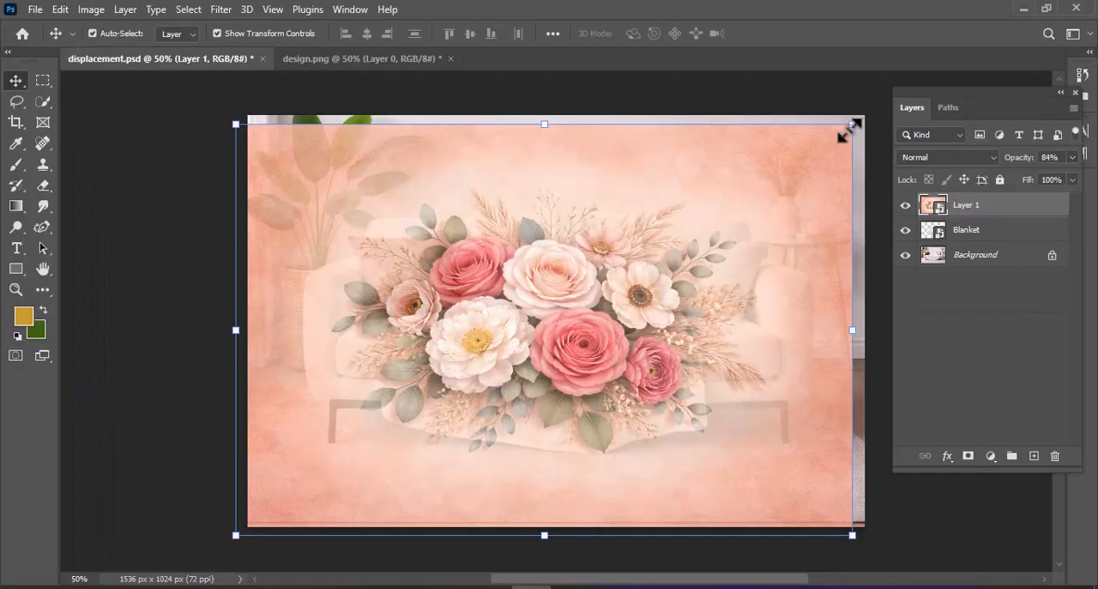
drag(807, 147, 600, 315)
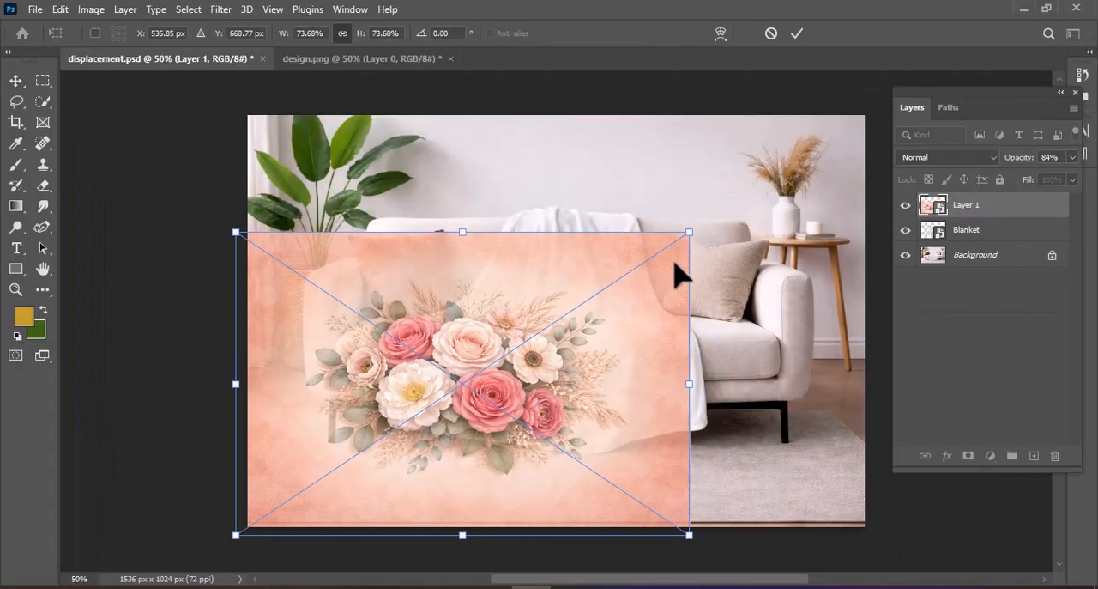
drag(675, 262, 752, 218)
drag(771, 178, 719, 216)
drag(681, 255, 709, 236)
drag(746, 196, 722, 214)
drag(671, 250, 693, 245)
key(Down)
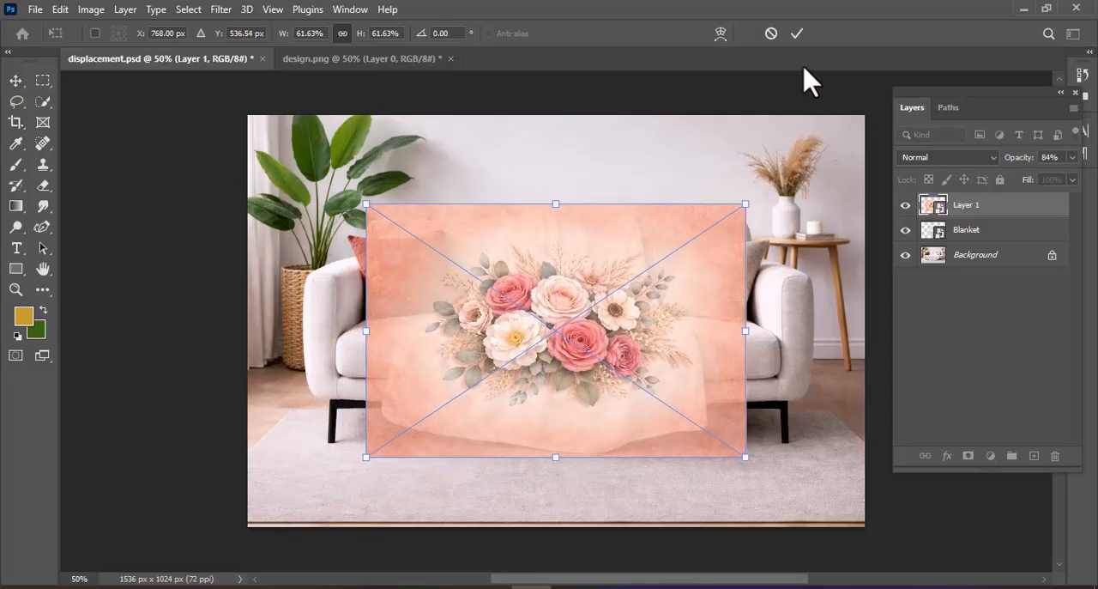
click(797, 33)
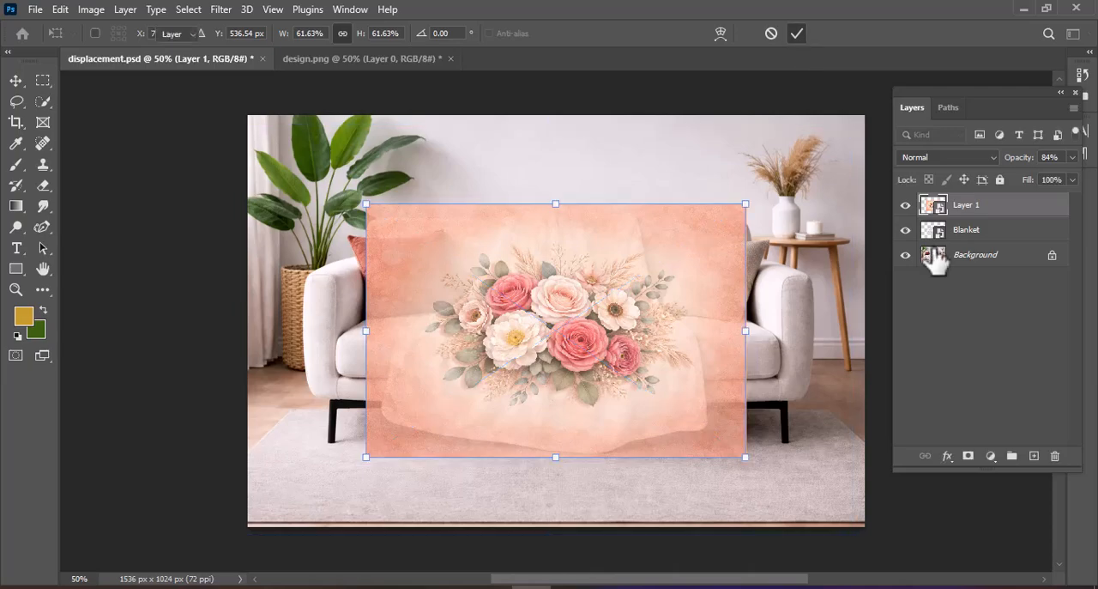
- Set the floral artwork layer's opacity to 100% and rename the layer to Design
click(1073, 158)
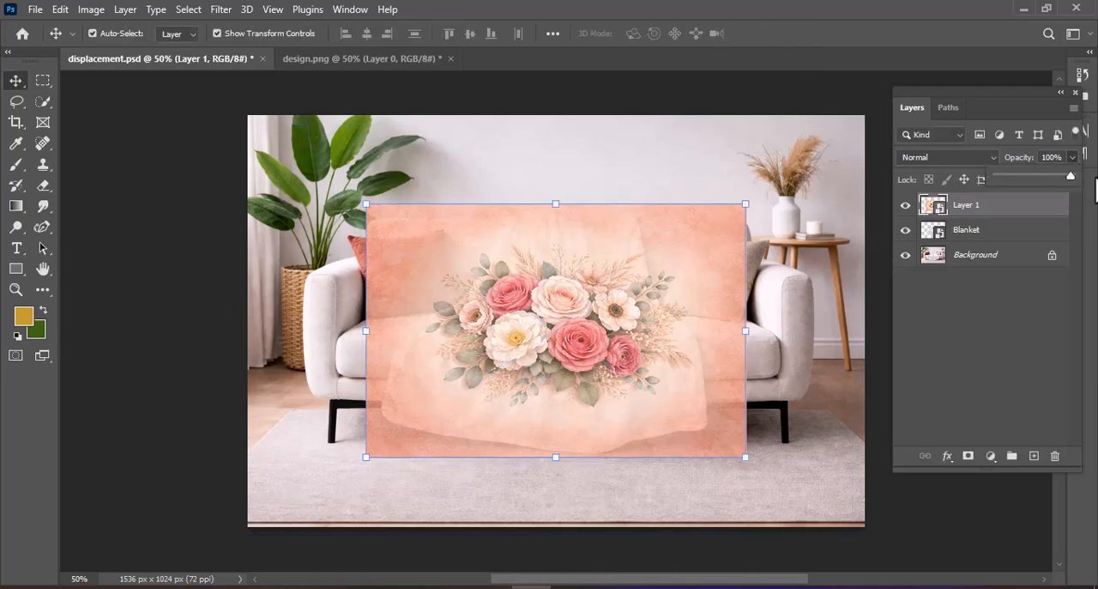
drag(1096, 179, 1096, 179)
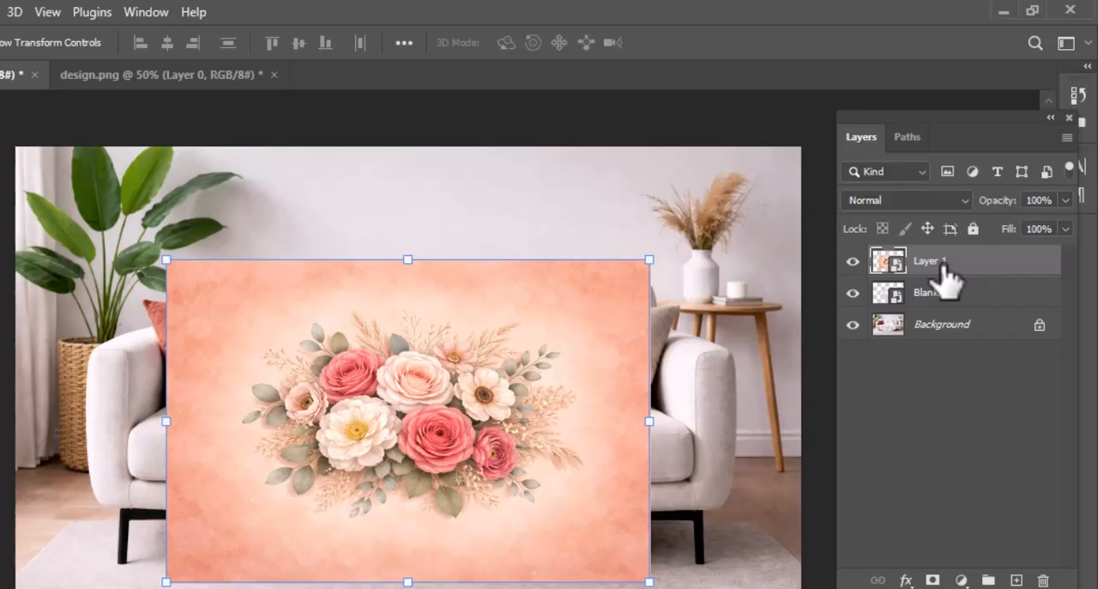
double_click(944, 262)
text(Design)
key(Return)
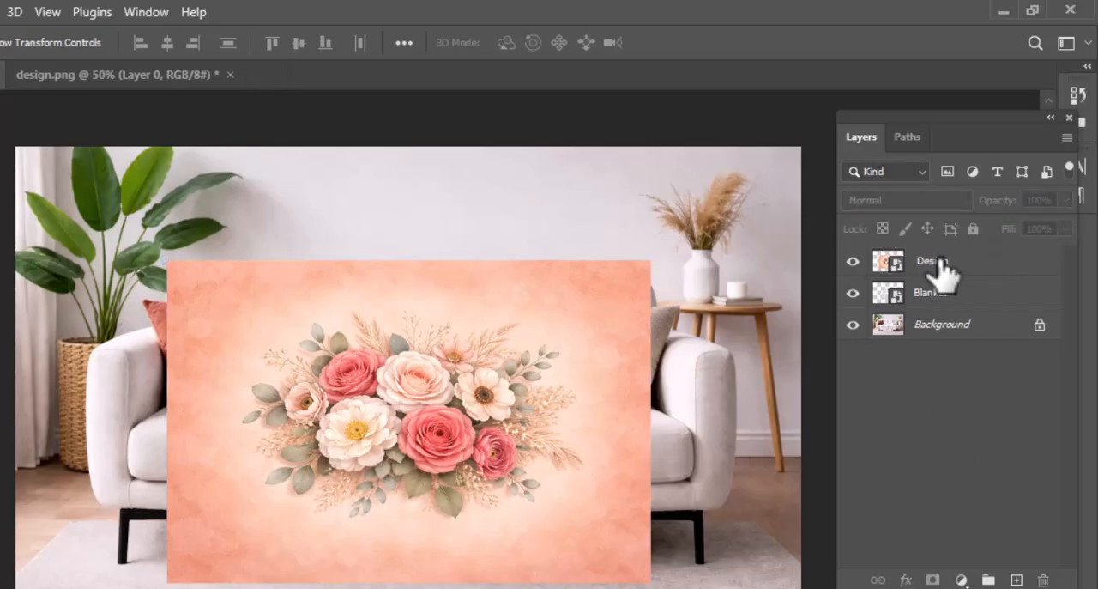
- Clip the Design layer to the Blanket layer with a clipping mask
right_click(939, 270)
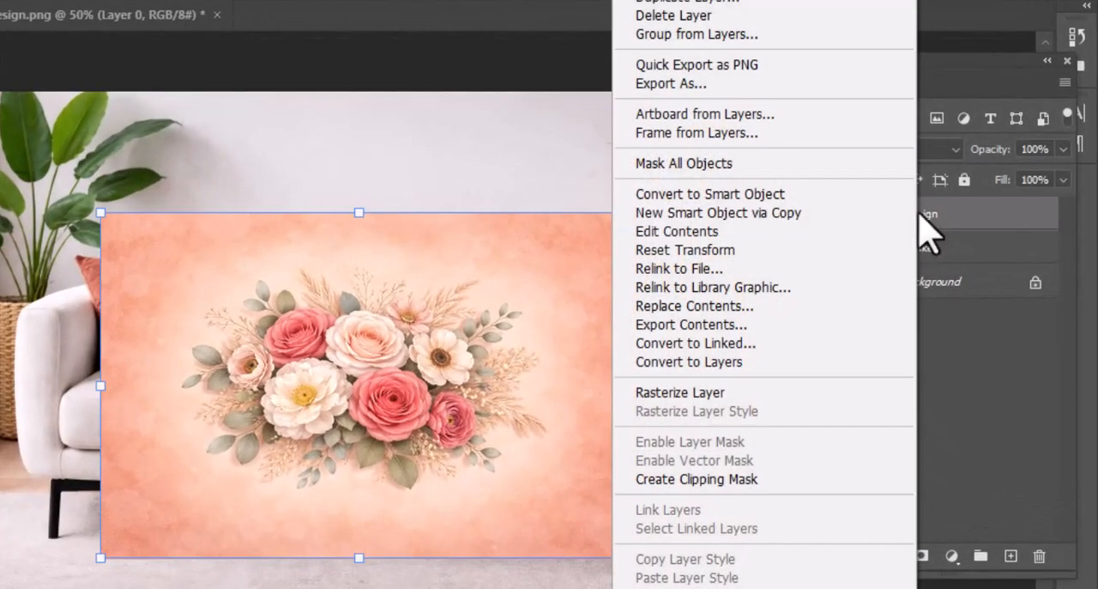
click(760, 481)
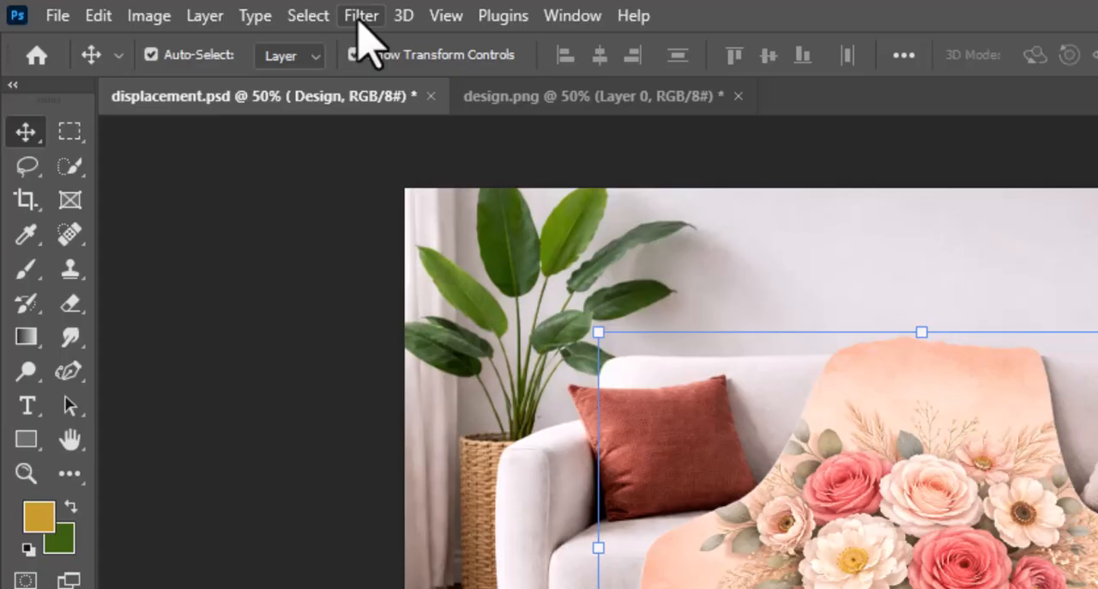
- Apply a Displace filter to the Design layer with horizontal and vertical scale 25, Stretch To Fit and Repeat Edge Pixels, using displacement.psd as the map
click(220, 9)
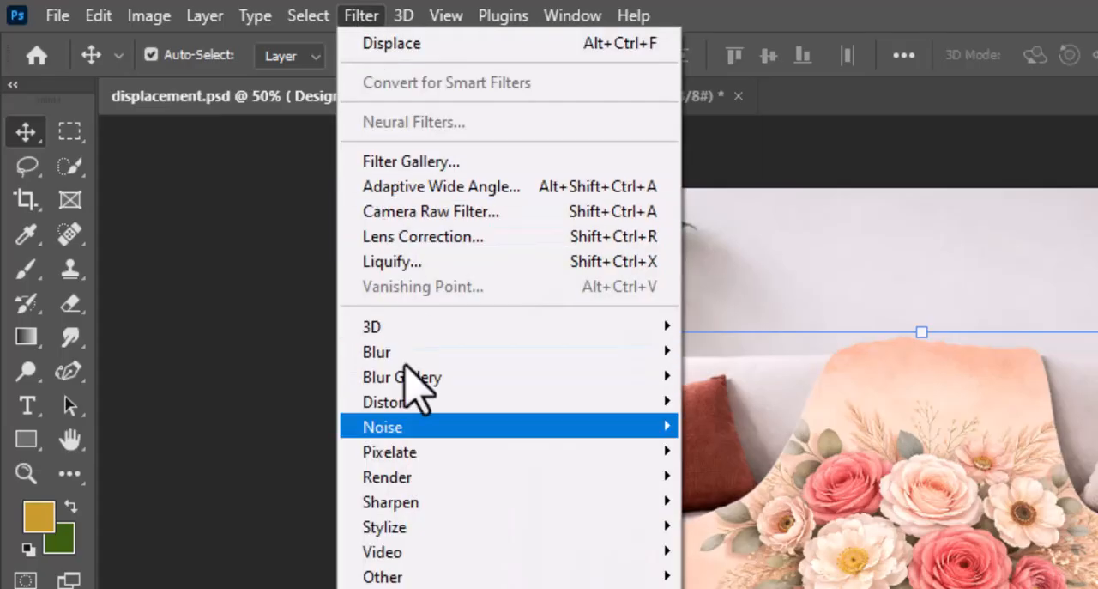
mouse_move(515, 401)
click(758, 405)
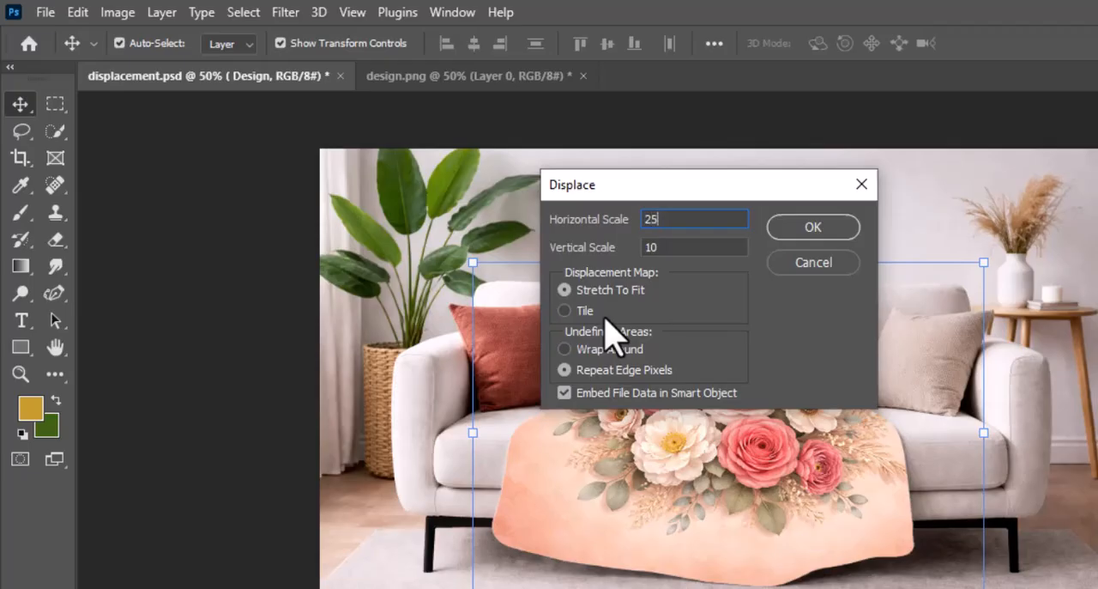
click(662, 247)
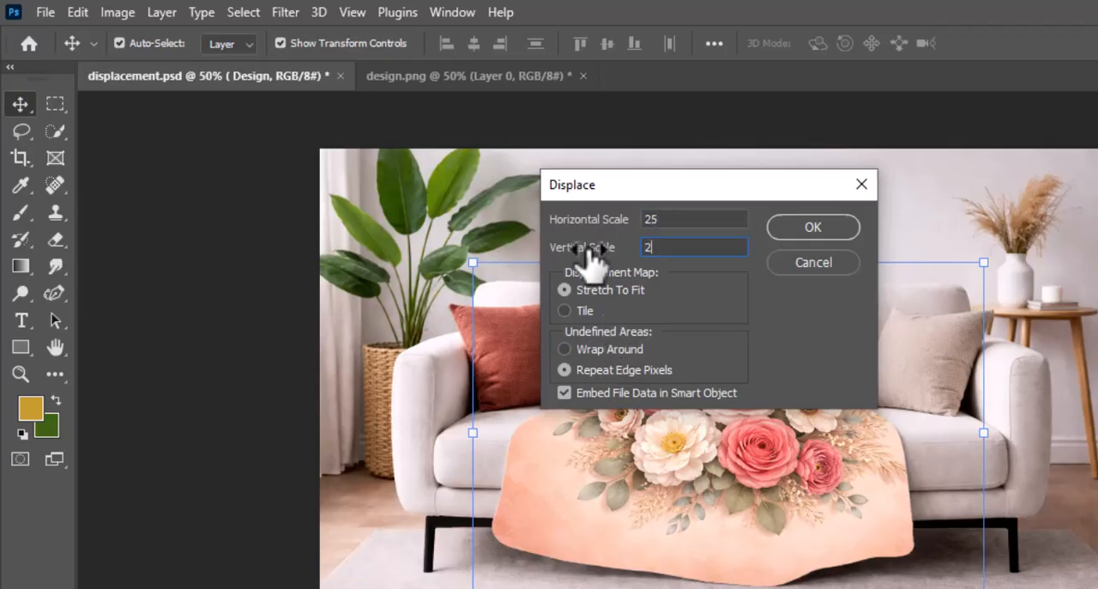
text(25)
click(828, 234)
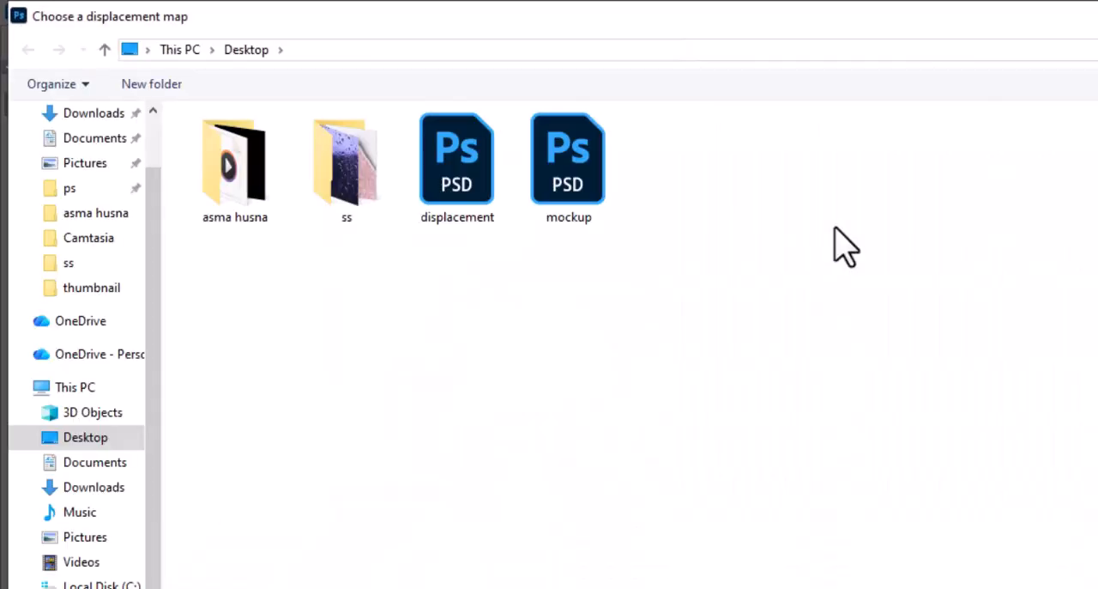
double_click(468, 174)
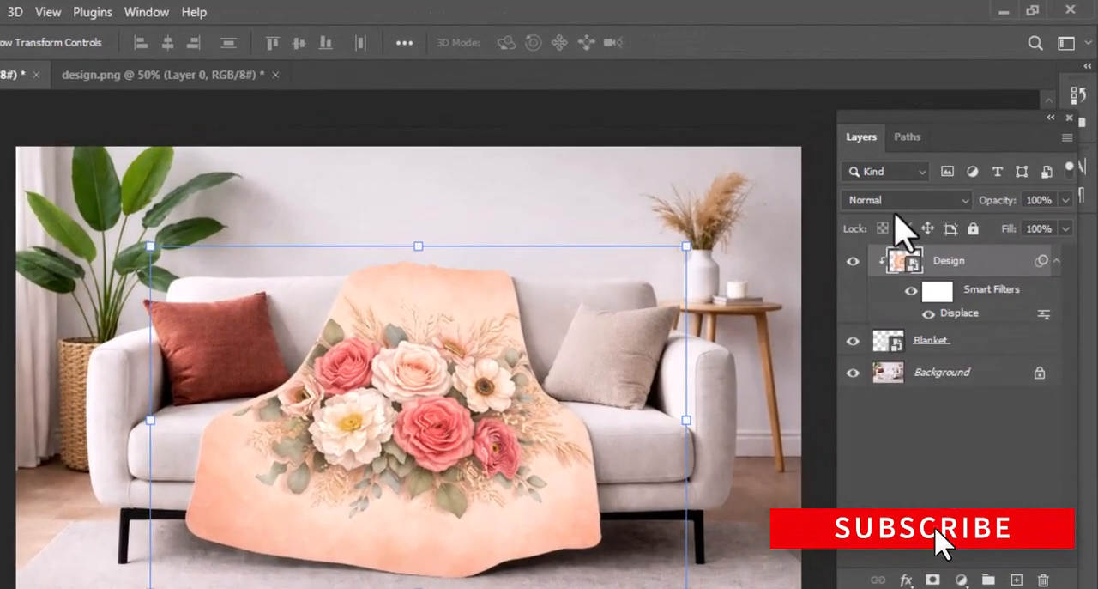
- Set the Design layer's blend mode to Linear Burn and split its Blend If Underlying Layer white point to 235/255
click(960, 202)
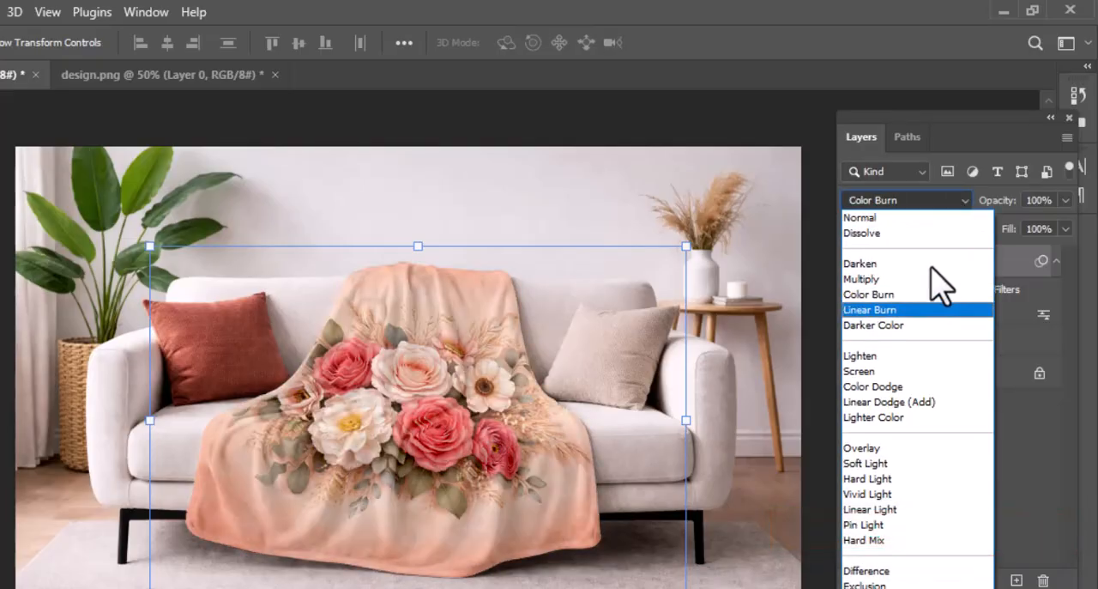
click(923, 305)
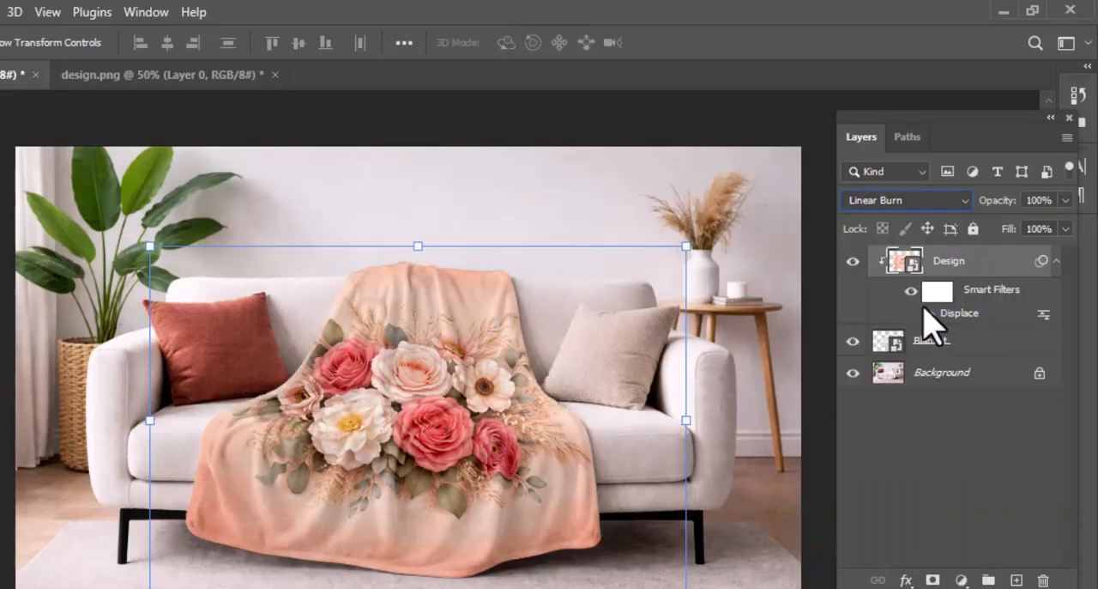
click(906, 580)
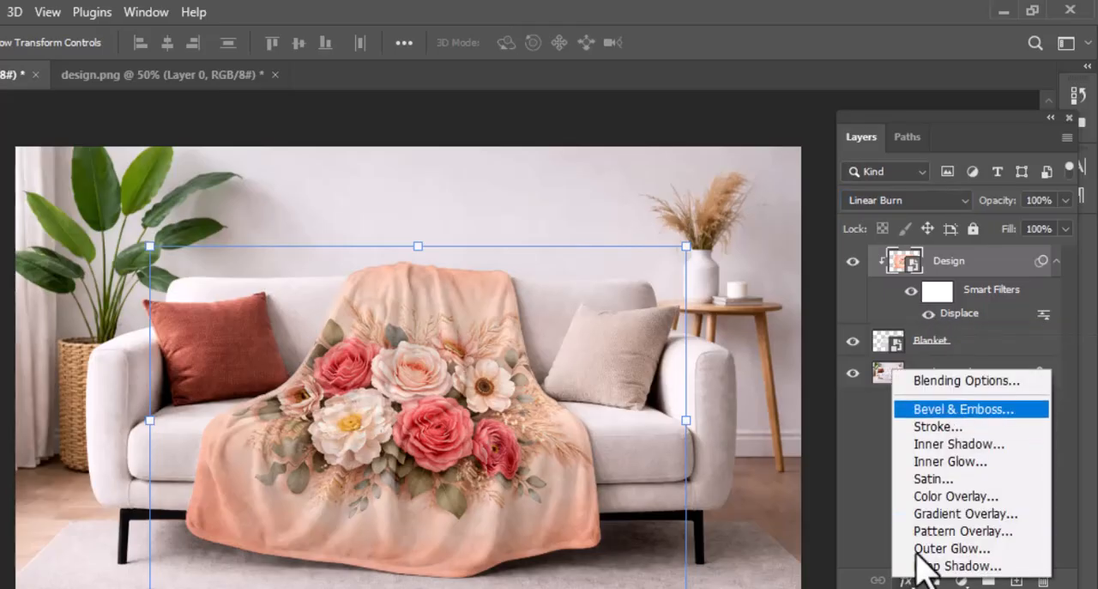
click(970, 382)
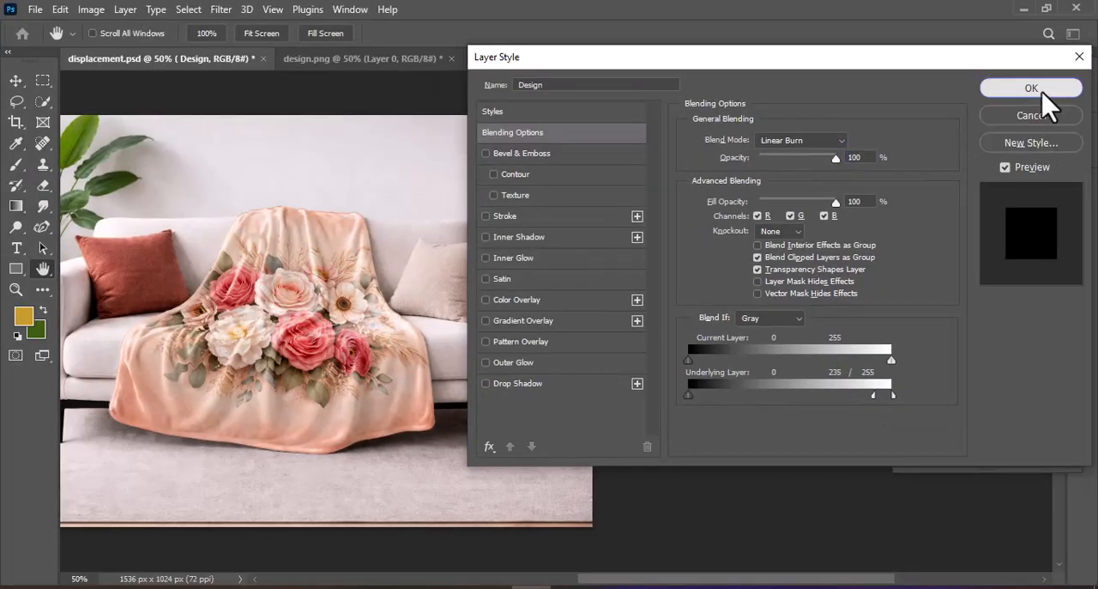
click(1049, 92)
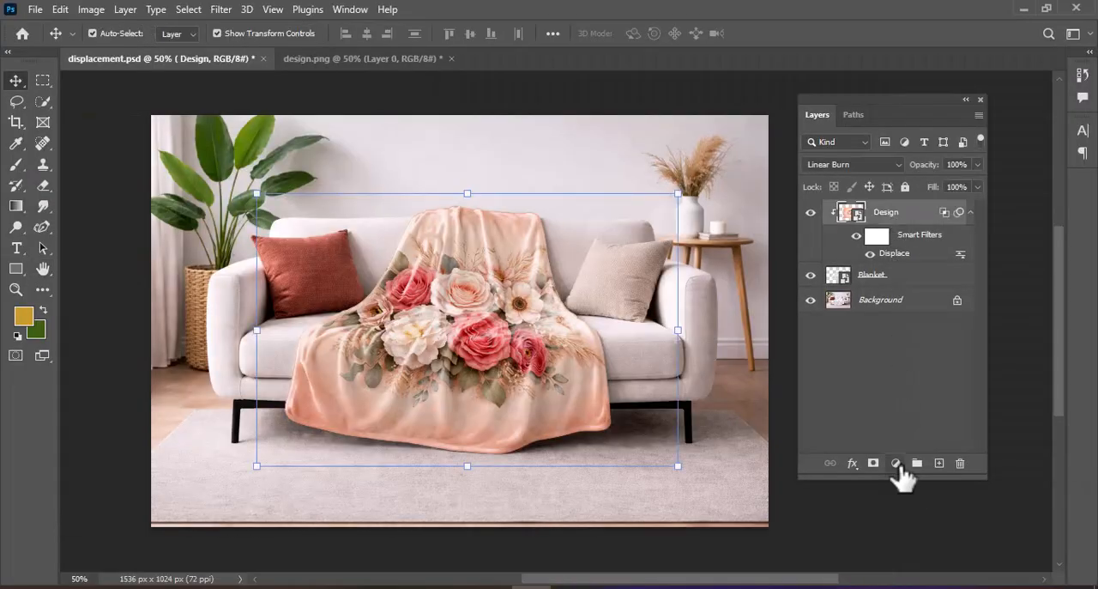
- Add a Levels adjustment clipped to the Design layer and set its midtone value to 0.74
click(897, 464)
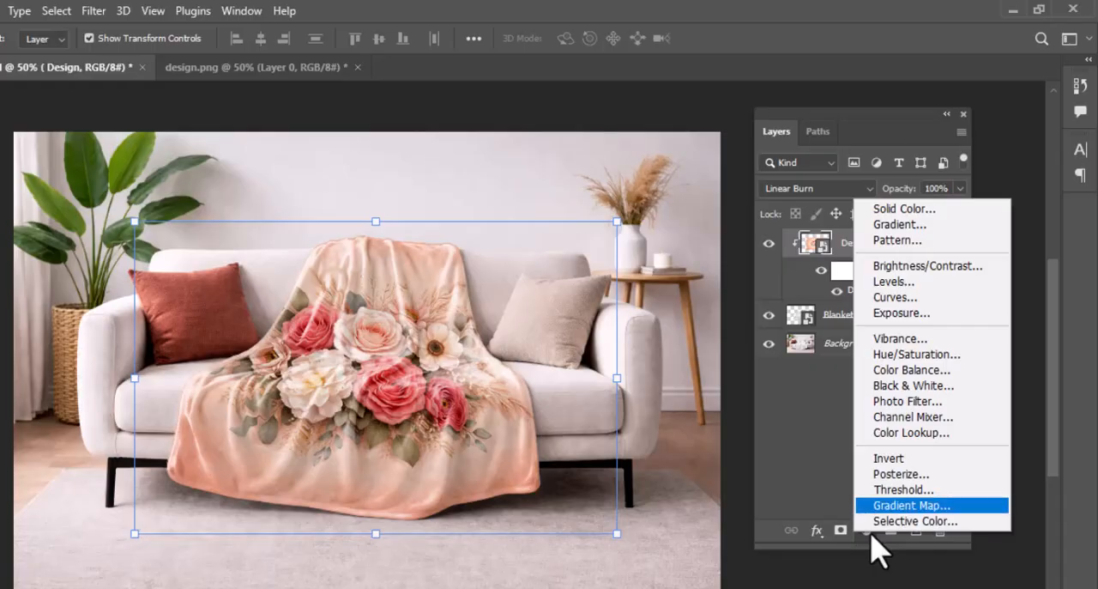
click(936, 285)
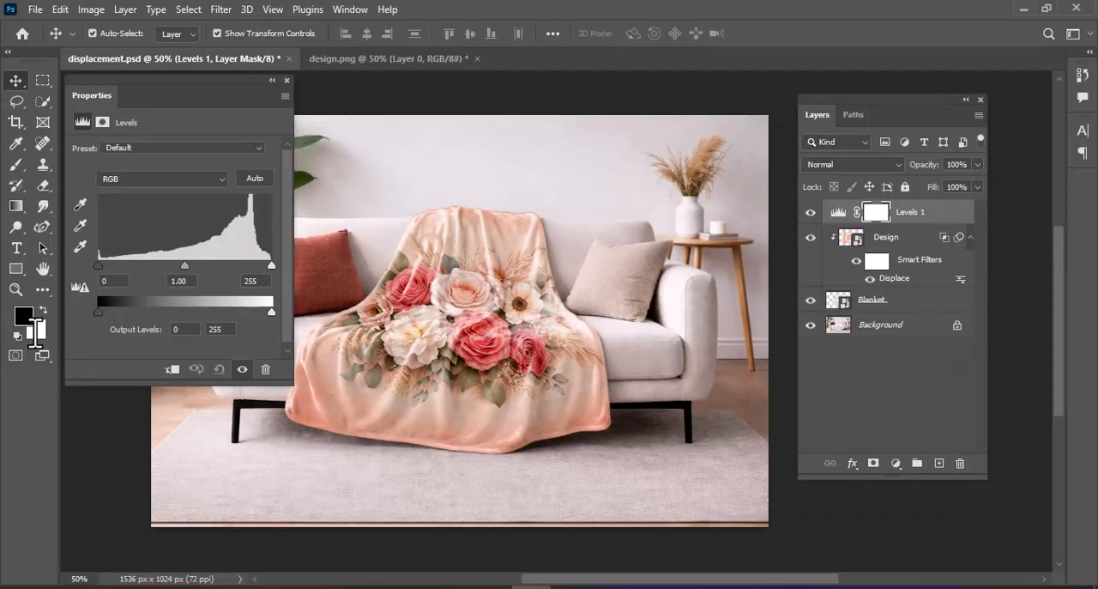
click(173, 371)
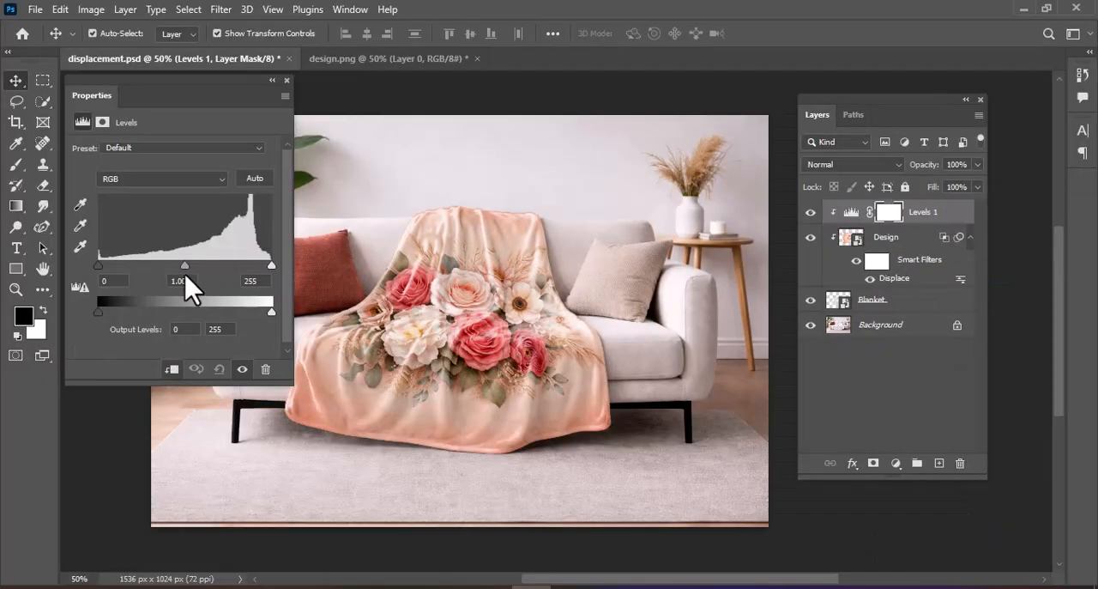
drag(184, 274, 200, 272)
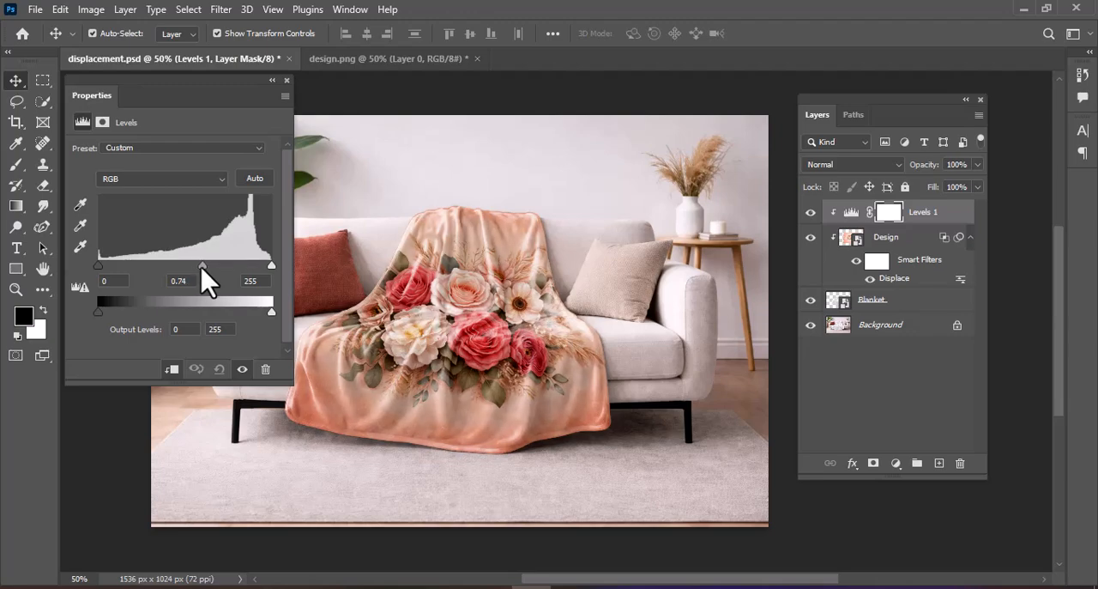
click(287, 80)
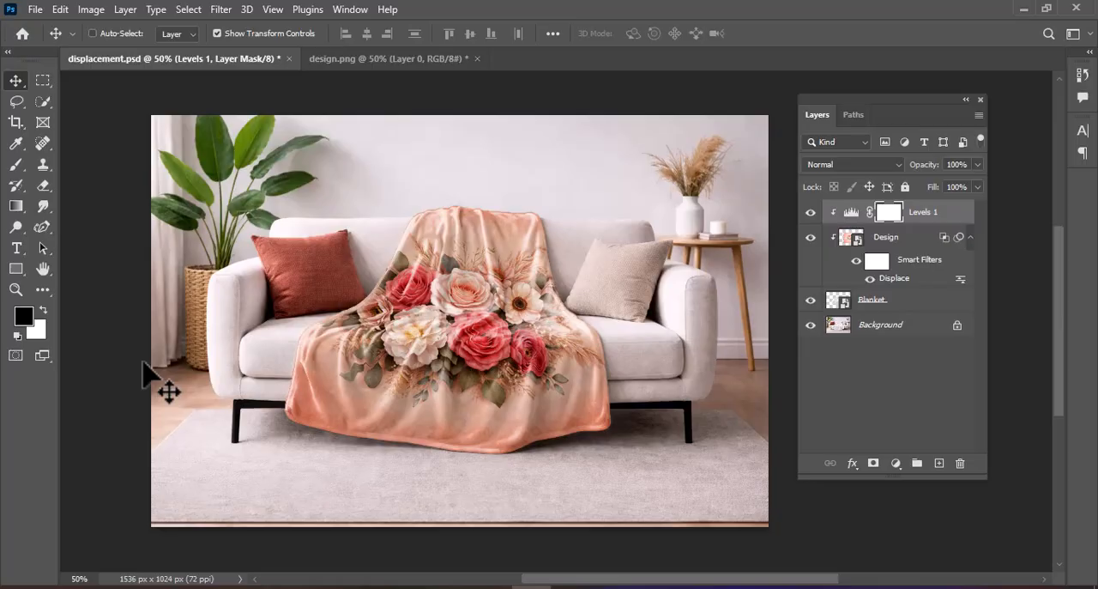
key(ctrl+plus)
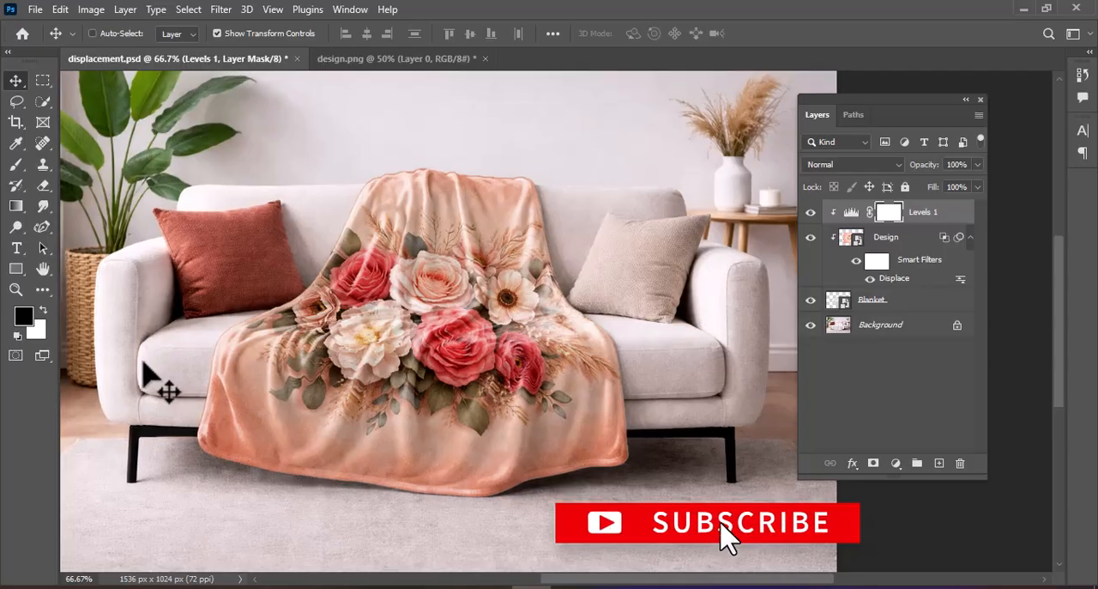
key(ctrl+minus)
key(ctrl+plus)
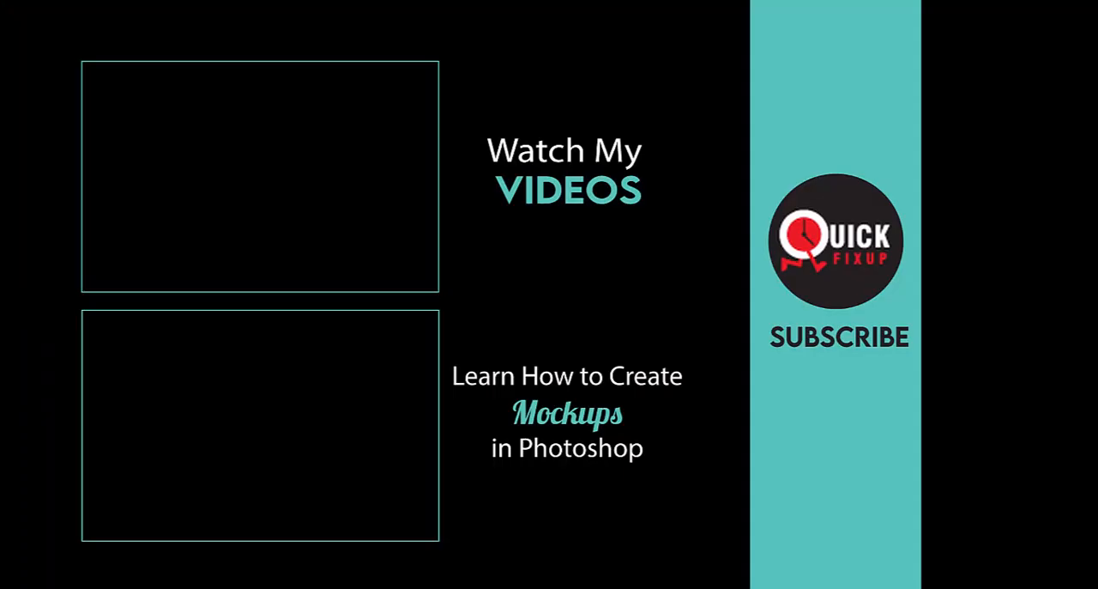